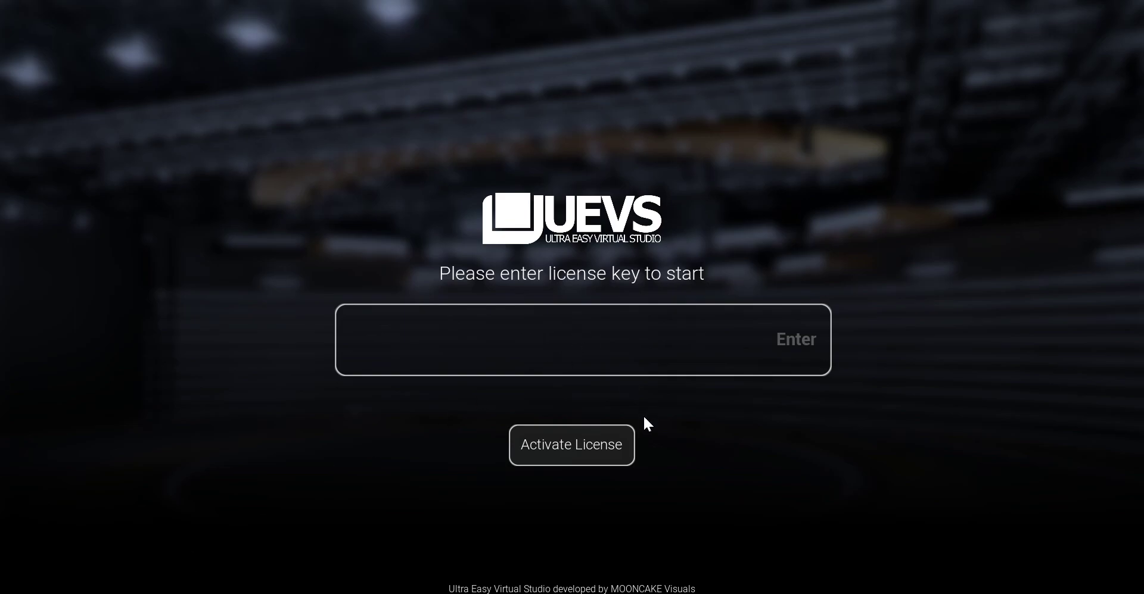
Paste the license key and activate it so Studio A loads in Live Control
key(ctrl+v)
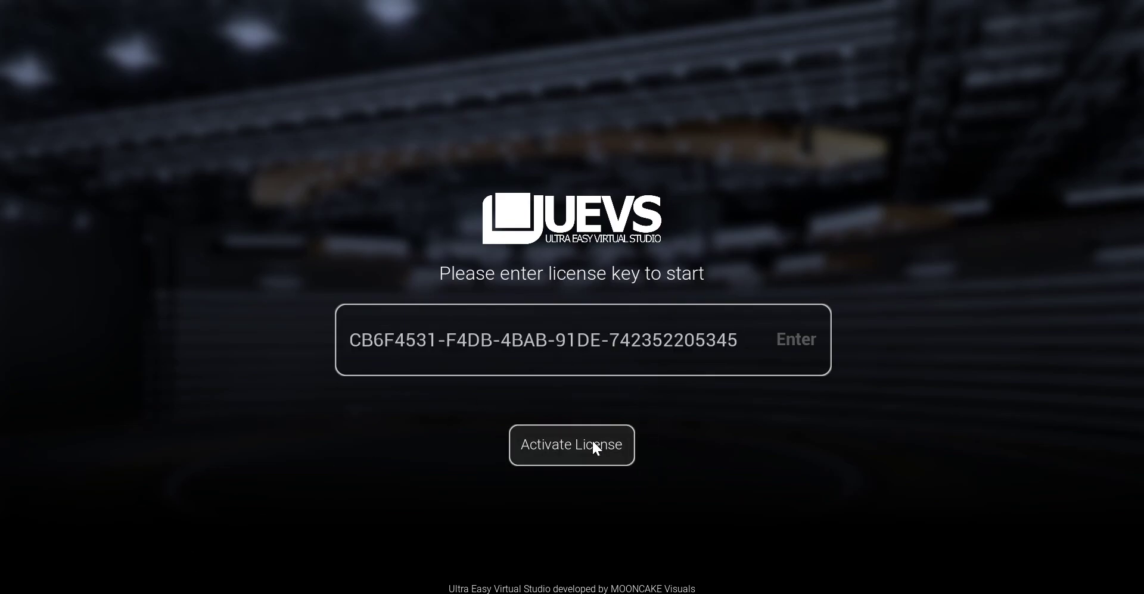
click(544, 456)
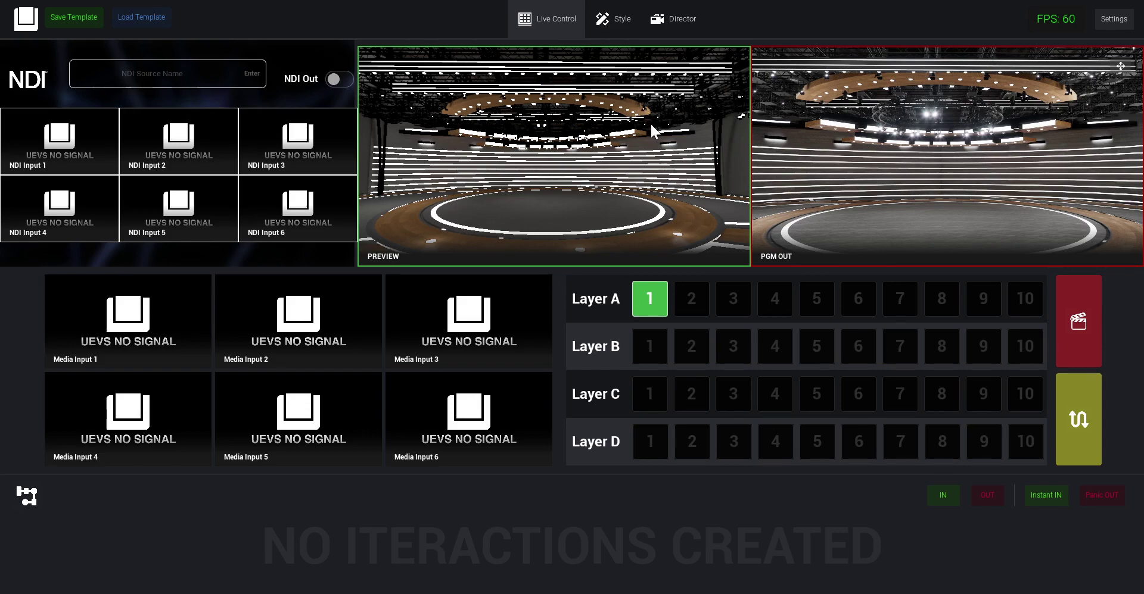
Switch to the Style view and enter 'Template A' as the template name
click(610, 18)
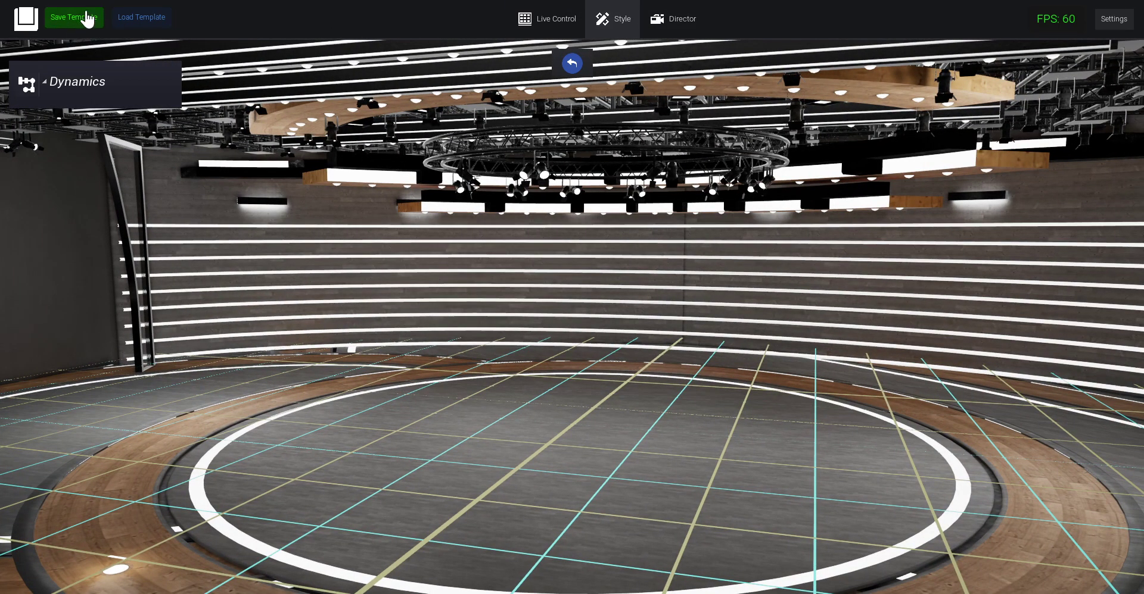
click(87, 19)
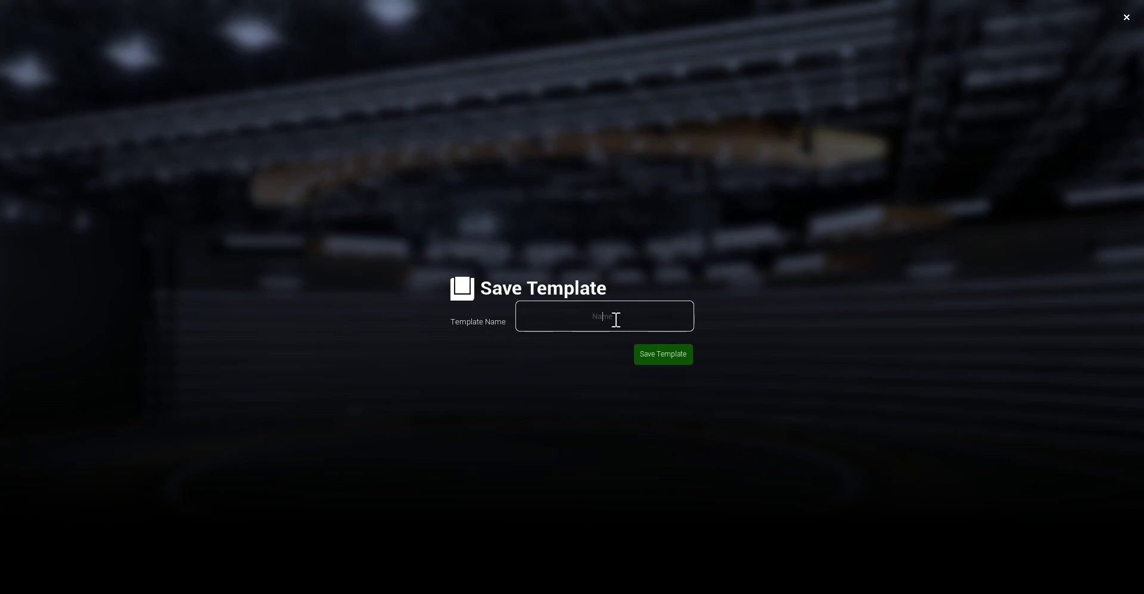
text(Template A)
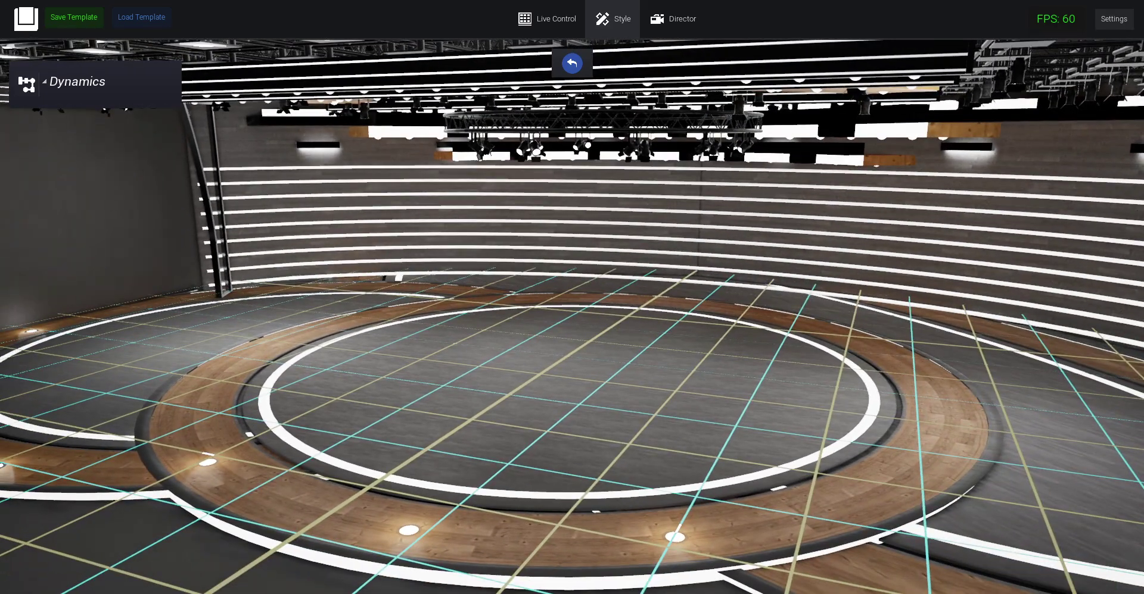
In Customization > Structure, set the Wood Tint to fully saturated magenta
click(957, 108)
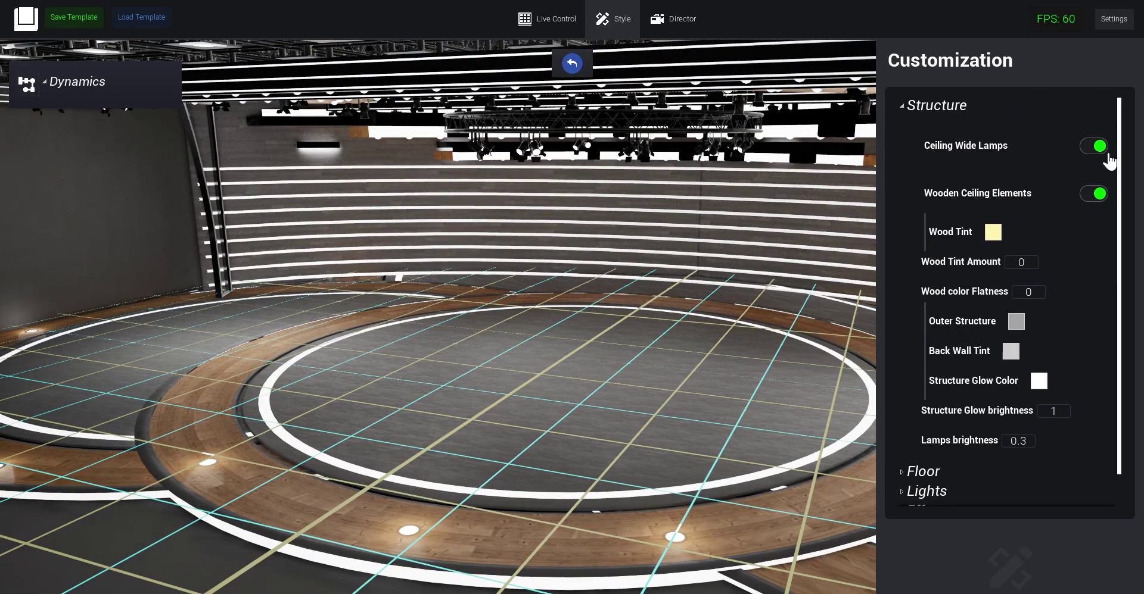
click(991, 233)
drag(722, 156, 742, 116)
drag(1011, 257, 1009, 258)
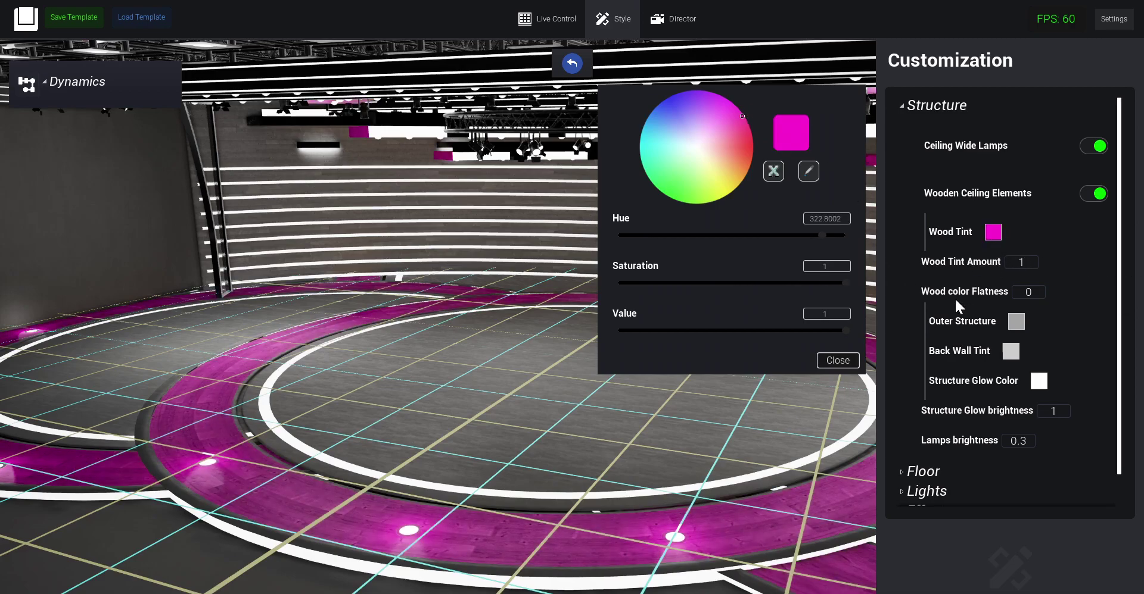
click(1009, 325)
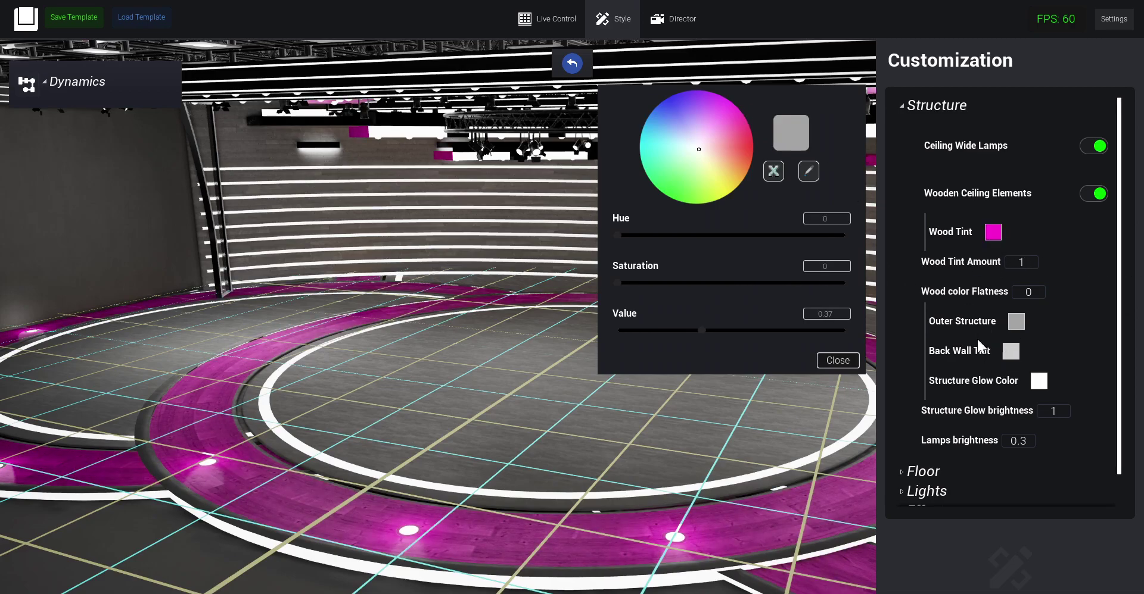
click(831, 360)
Set the Structure Glow Color to magenta with brightness 5
click(938, 105)
click(939, 125)
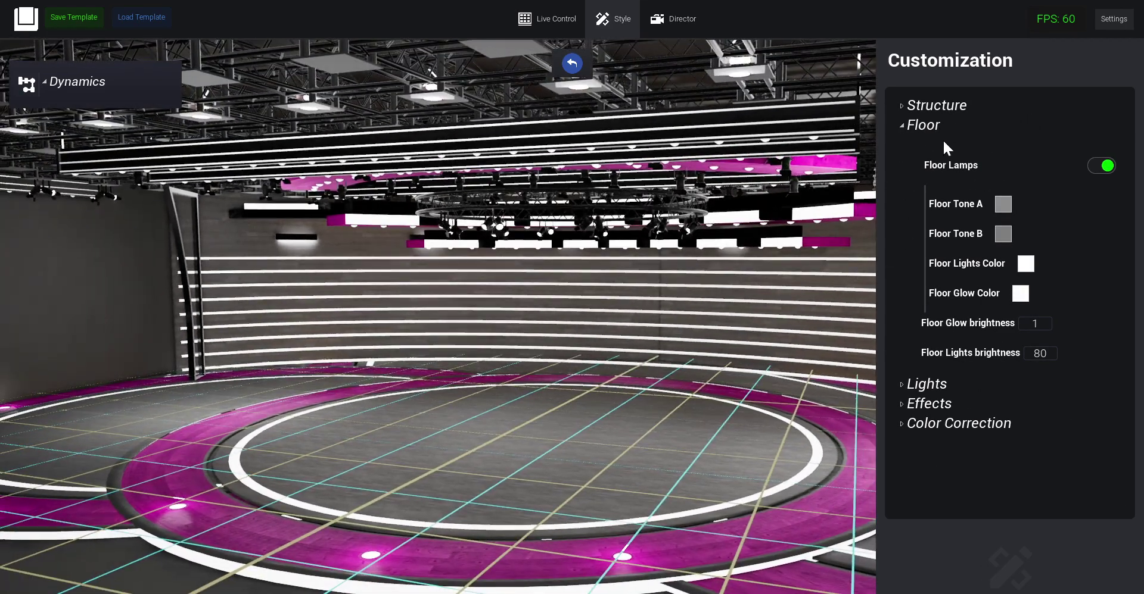
click(940, 128)
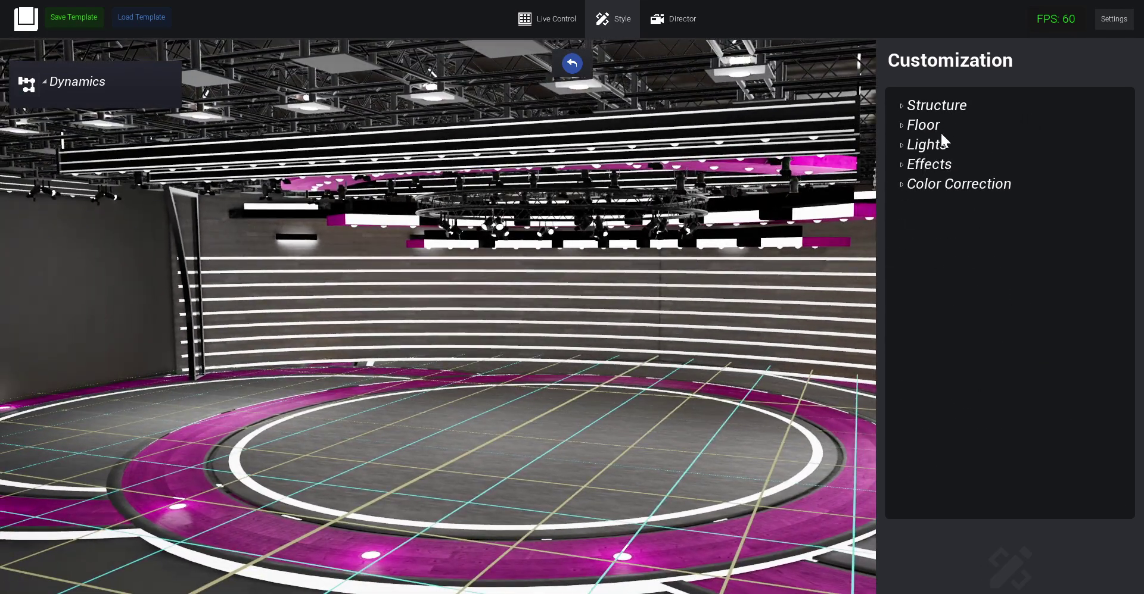
click(947, 107)
scroll(1083, 335, down, 1)
click(1039, 346)
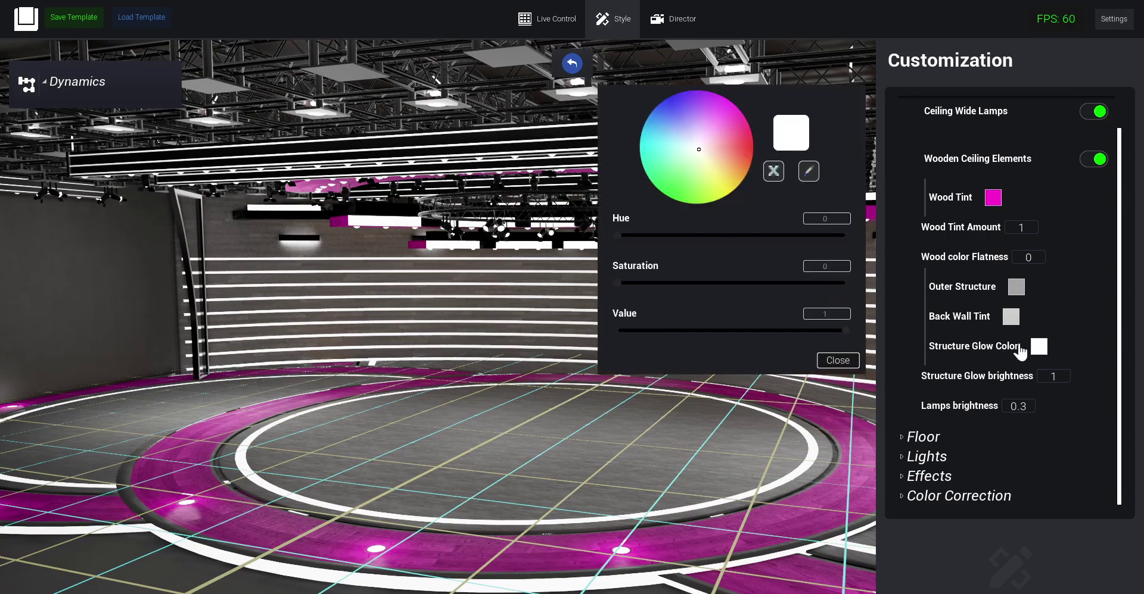
drag(727, 163, 734, 107)
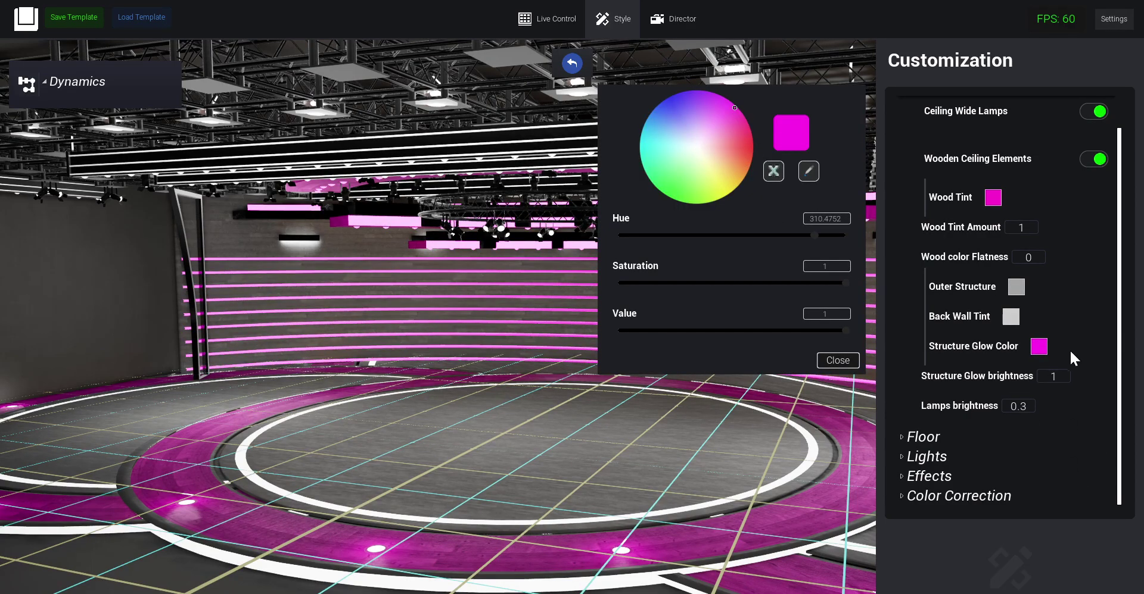
click(1061, 376)
text(5)
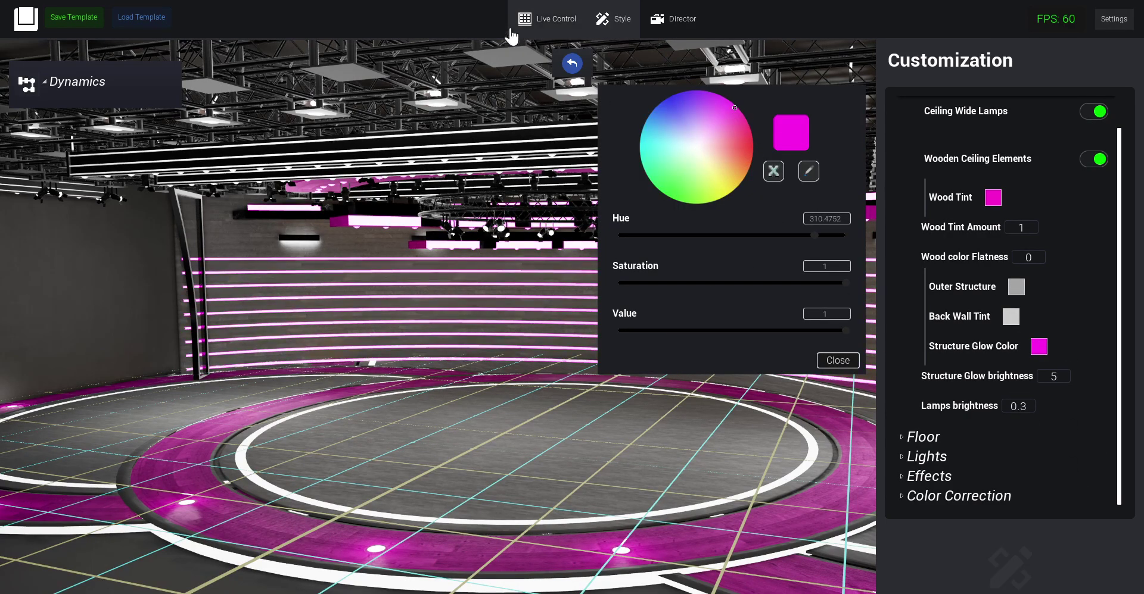
Save the magenta-styled studio as 'Template A' from Live Control and return to the Main Menu
click(563, 26)
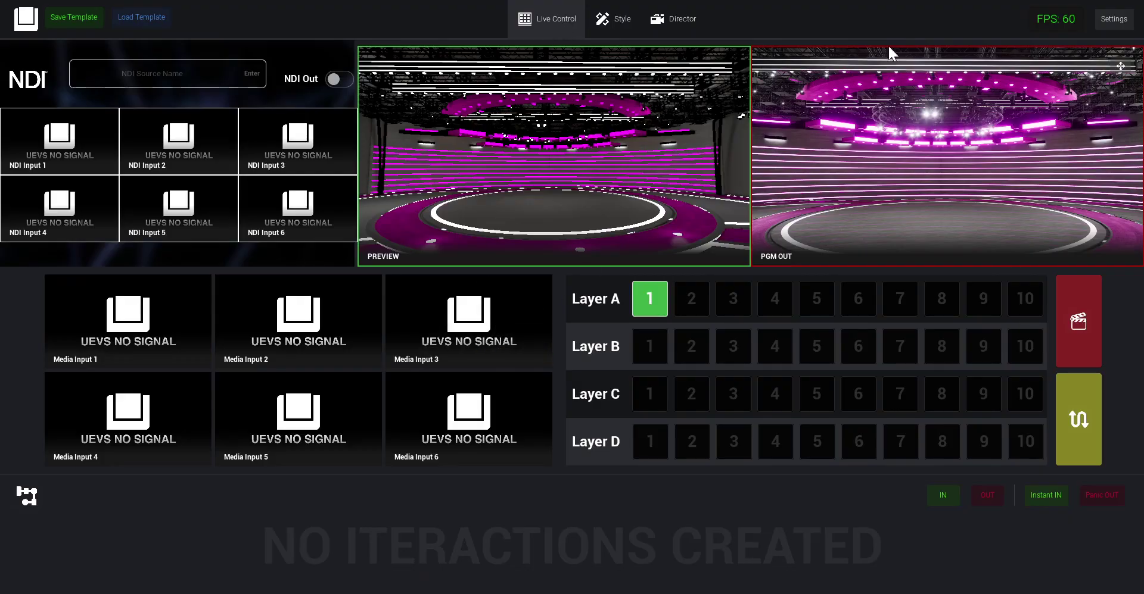
click(73, 16)
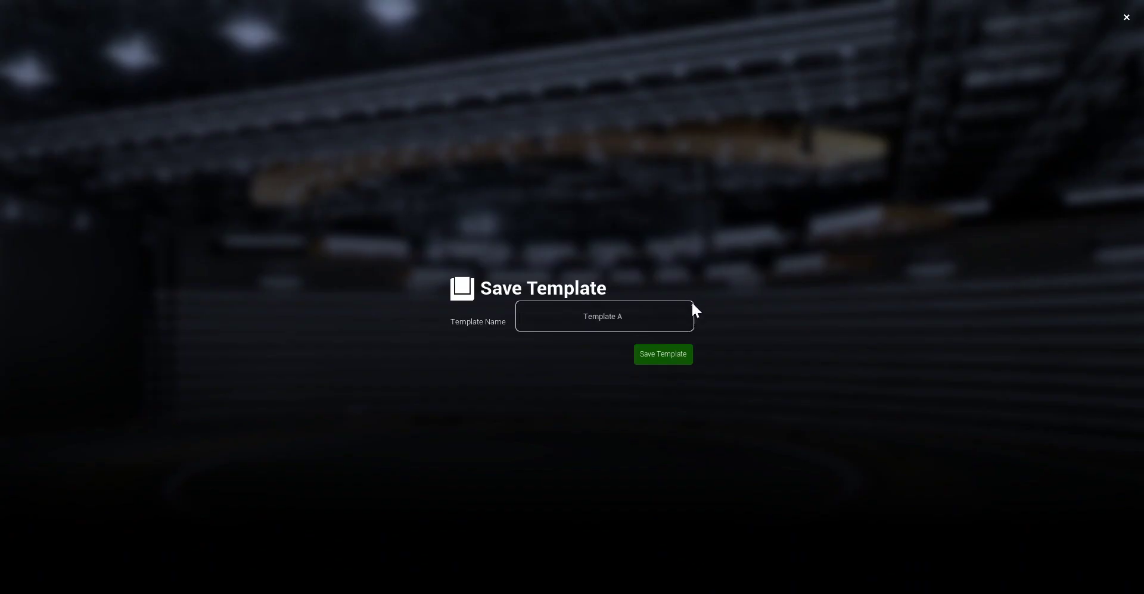
click(651, 354)
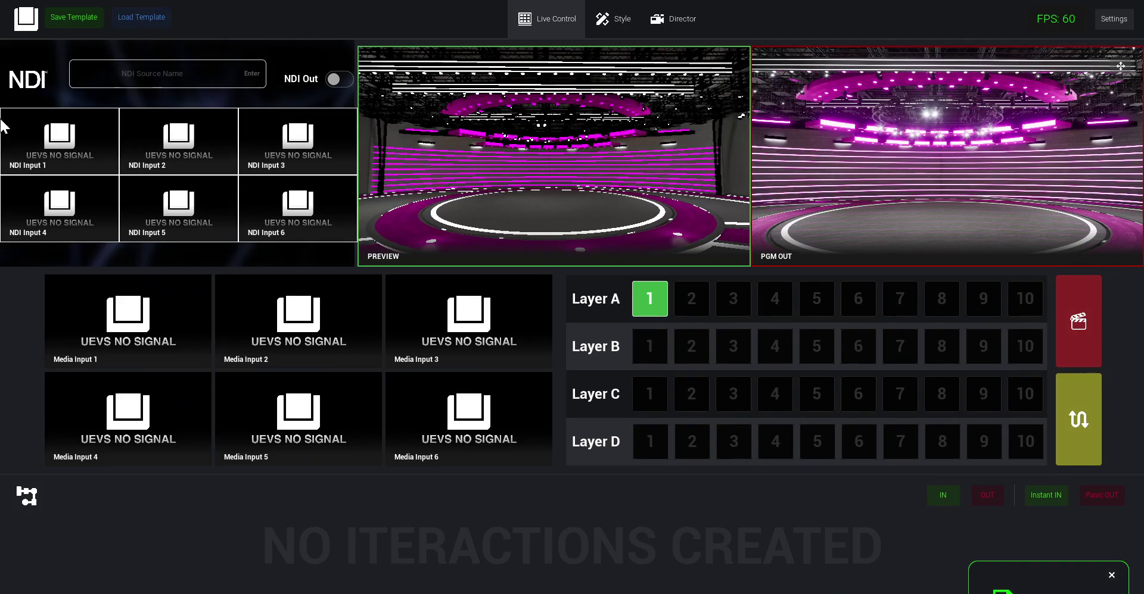
click(26, 20)
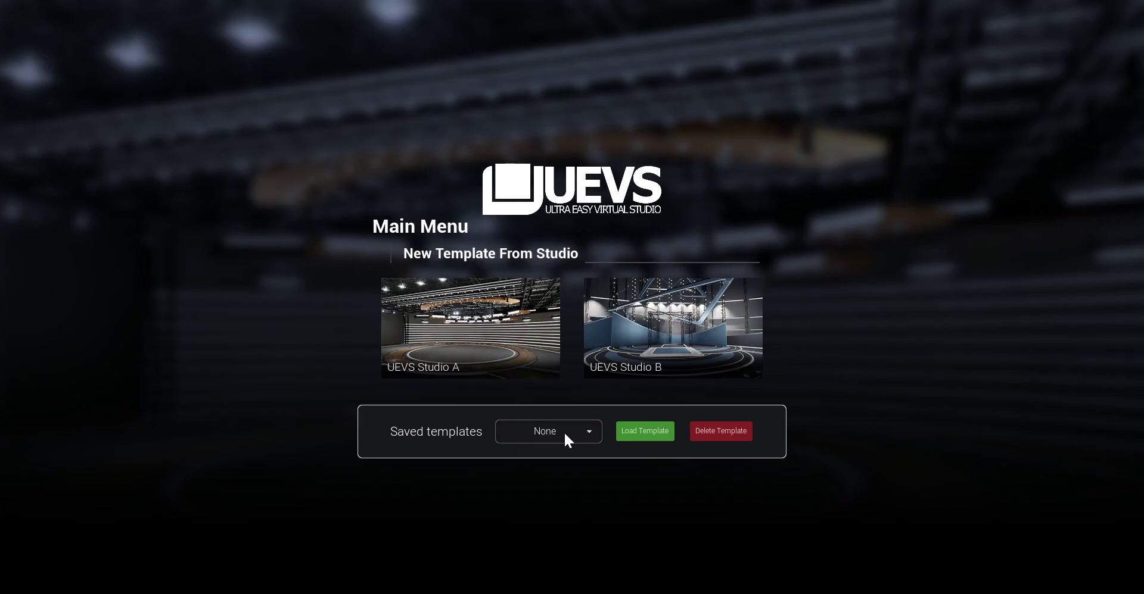
Choose 'Template A' from the saved templates list and load it
click(534, 431)
click(569, 450)
click(632, 433)
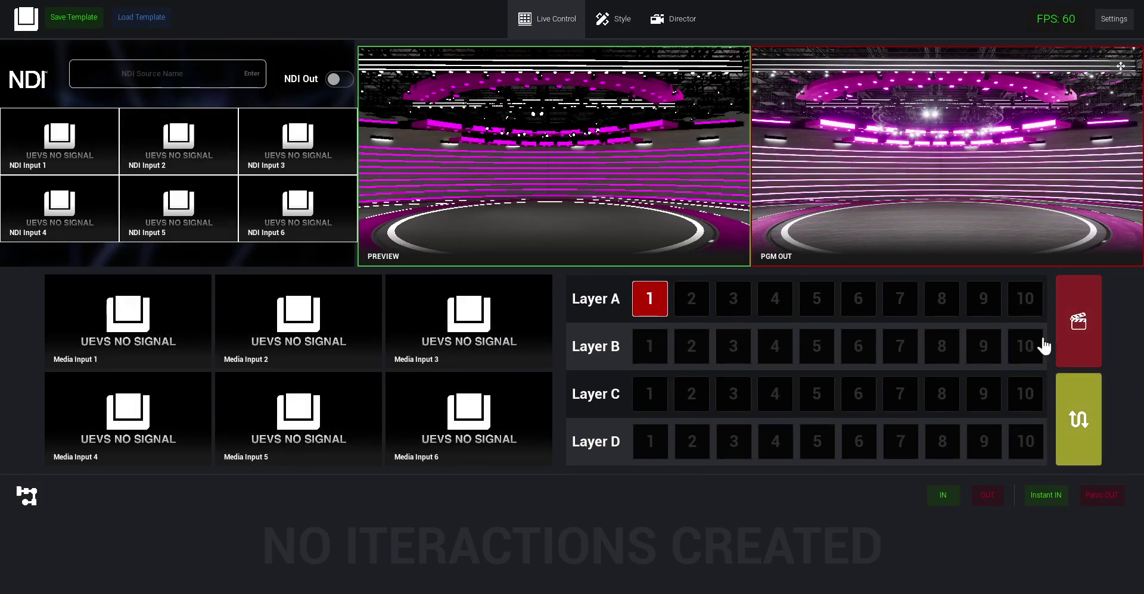
View the reloaded pink studio in the Style and Director views, then return to the Main Menu
click(605, 20)
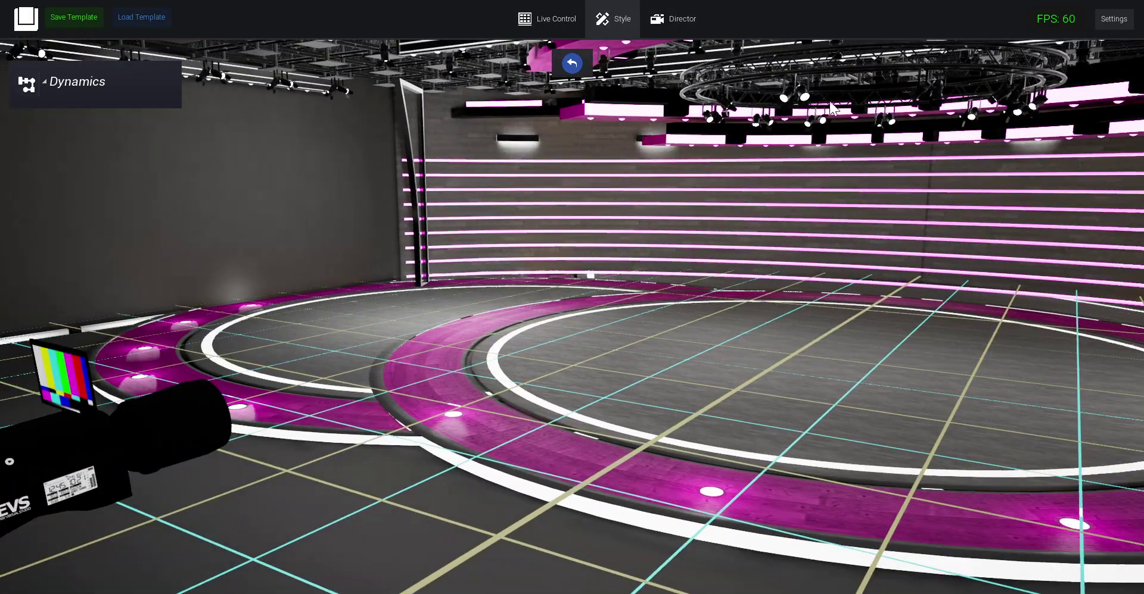
click(695, 12)
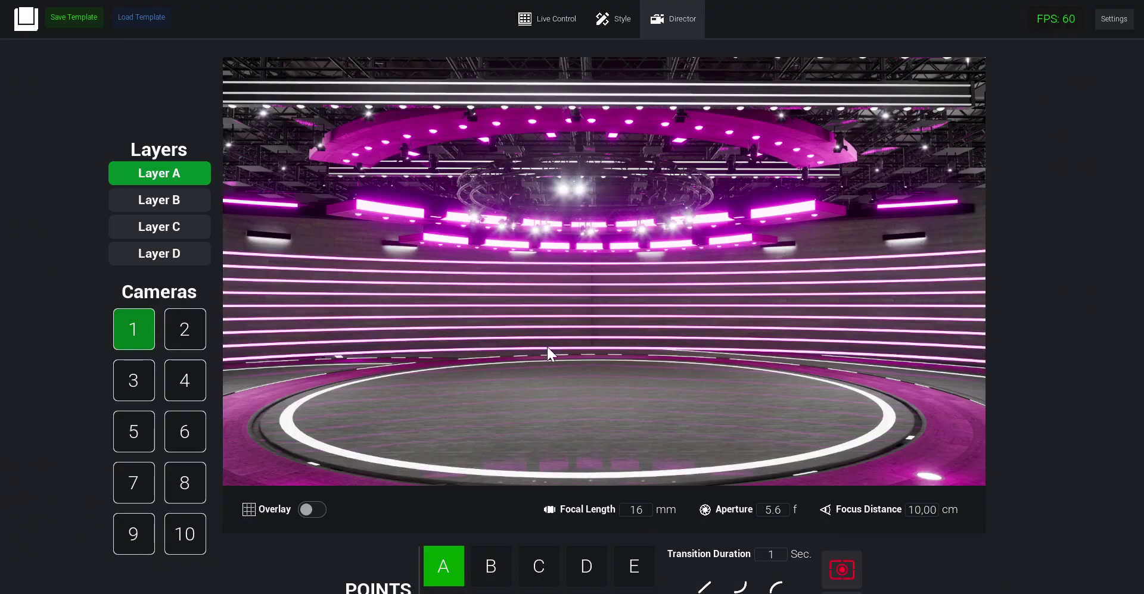
click(528, 19)
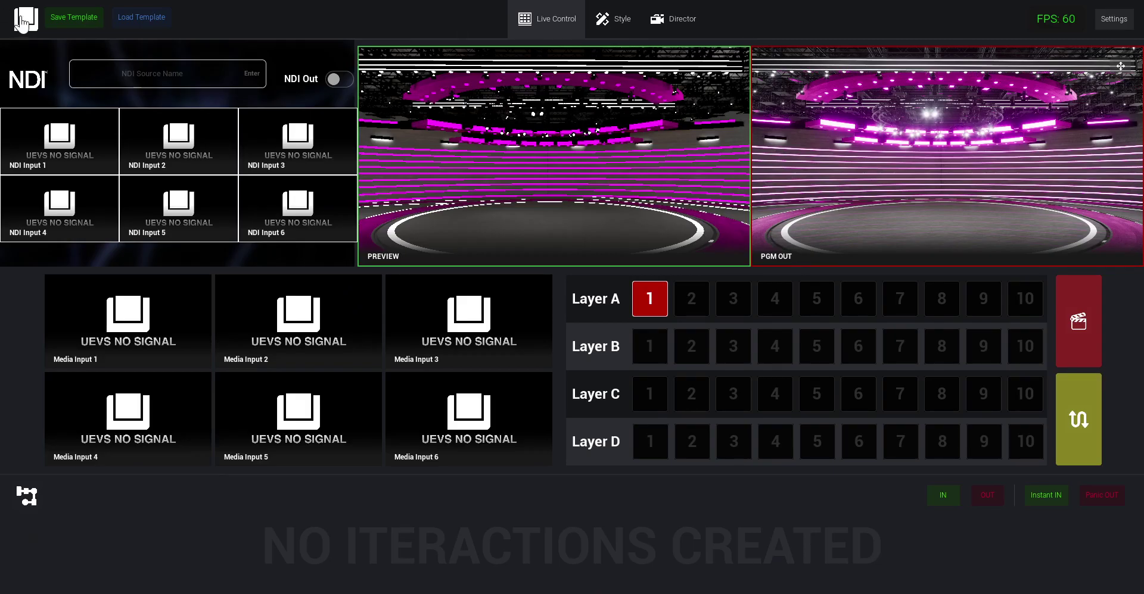
click(23, 21)
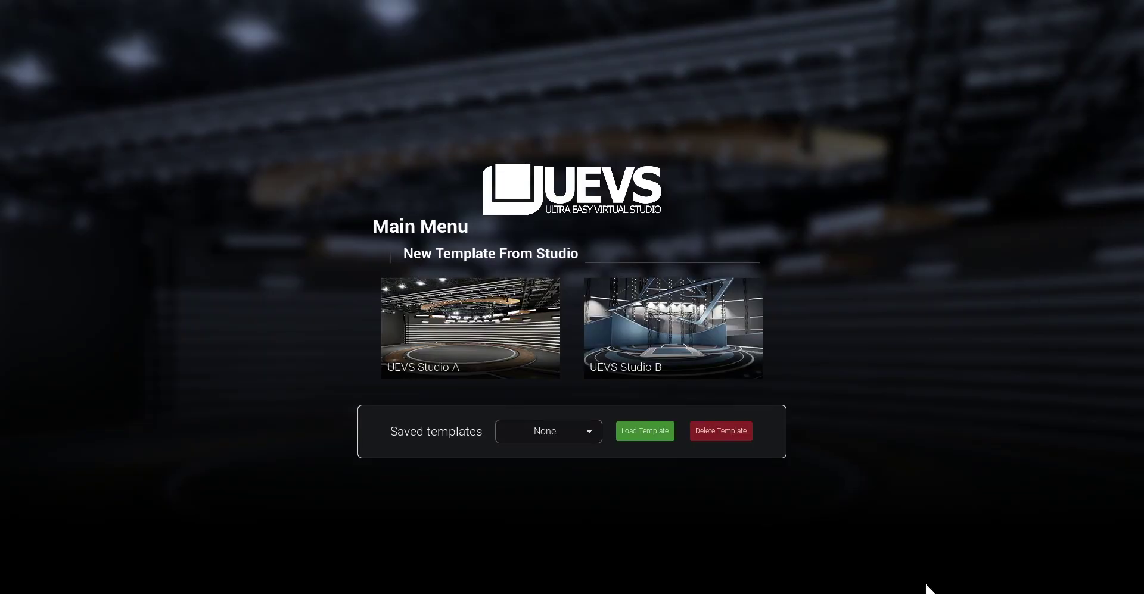
click(514, 362)
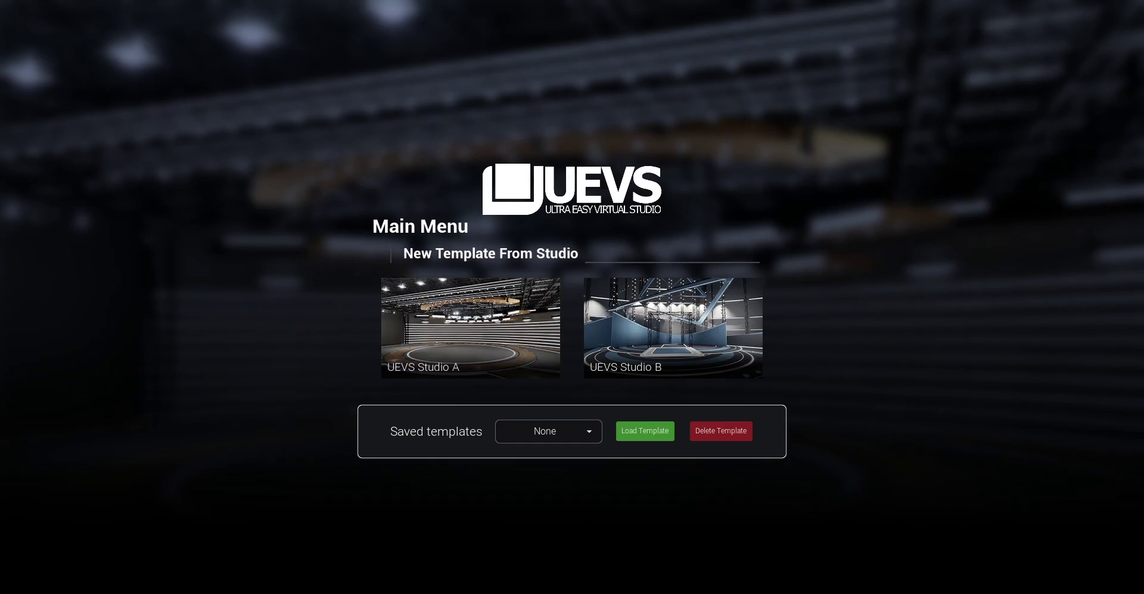